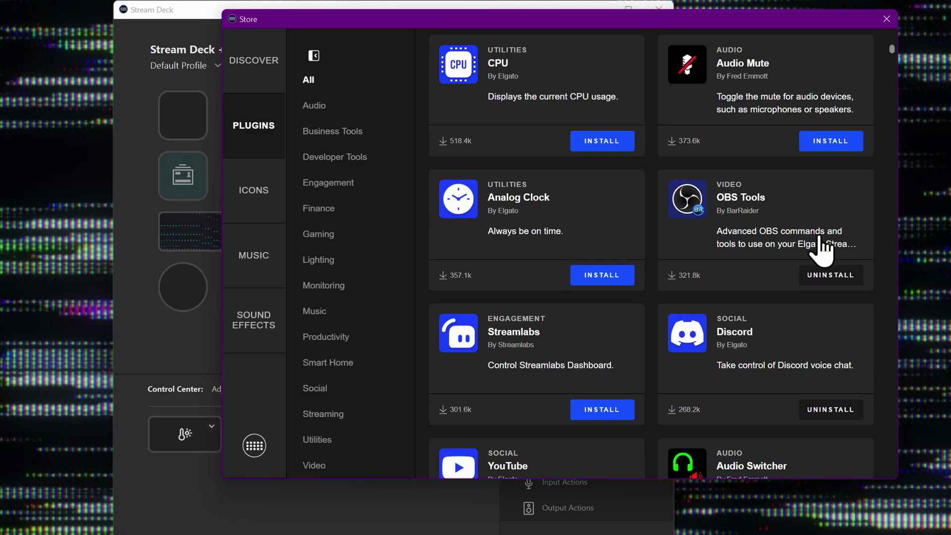
# - Scroll down through the plugin list in the Stream Deck Store
pyautogui.scroll(-4, 821, 248)
pyautogui.scroll(-8, 822, 287)
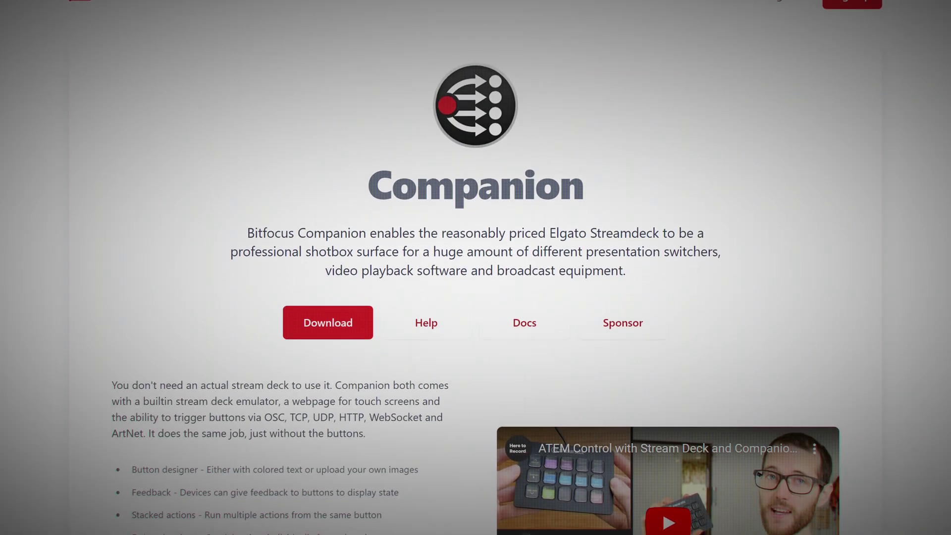
# - Scroll the Companion homepage past the feature list to the GitHub core contributors section
pyautogui.scroll(-4, 476, 268)
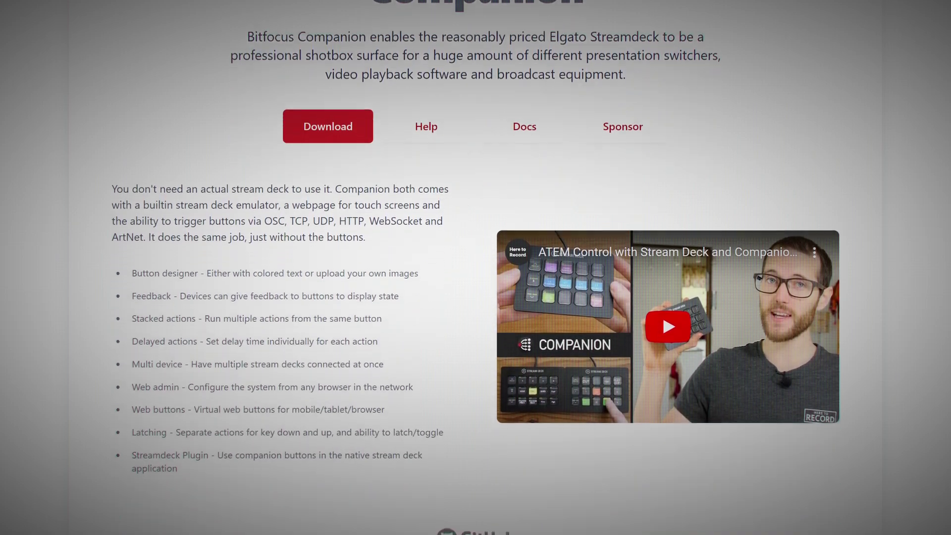
pyautogui.scroll(-4, 476, 268)
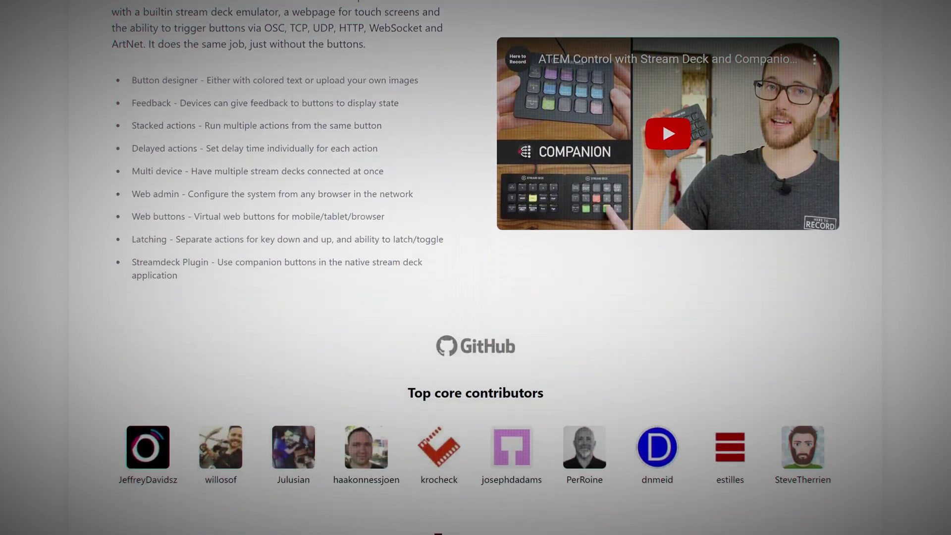
pyautogui.scroll(-3, 476, 267)
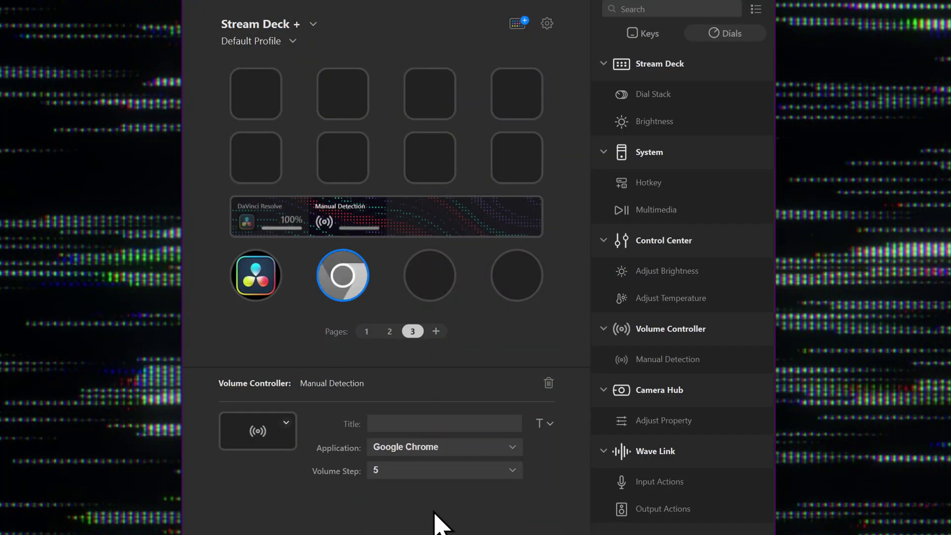
# - Place a Volume Controller Manual Detection action on the Default Profile's third dial
pyautogui.moveTo(656, 366); pyautogui.dragTo(441, 285)
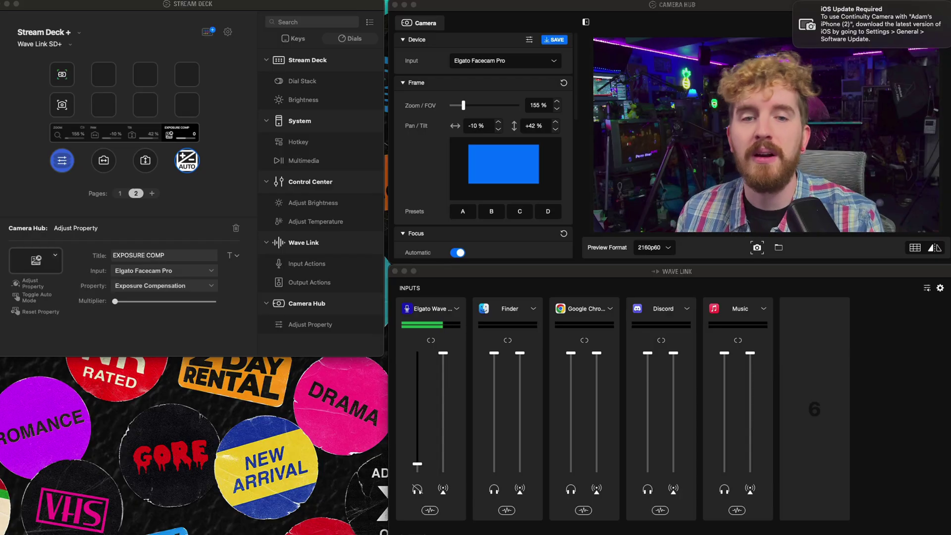
# - Select the Tilt dial and look at its icon options
pyautogui.click(158, 147)
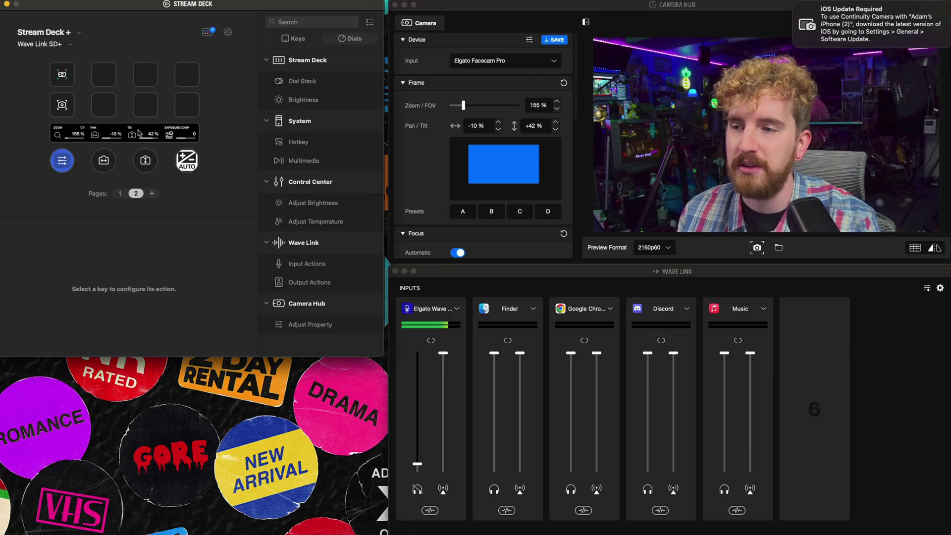
pyautogui.click(145, 160)
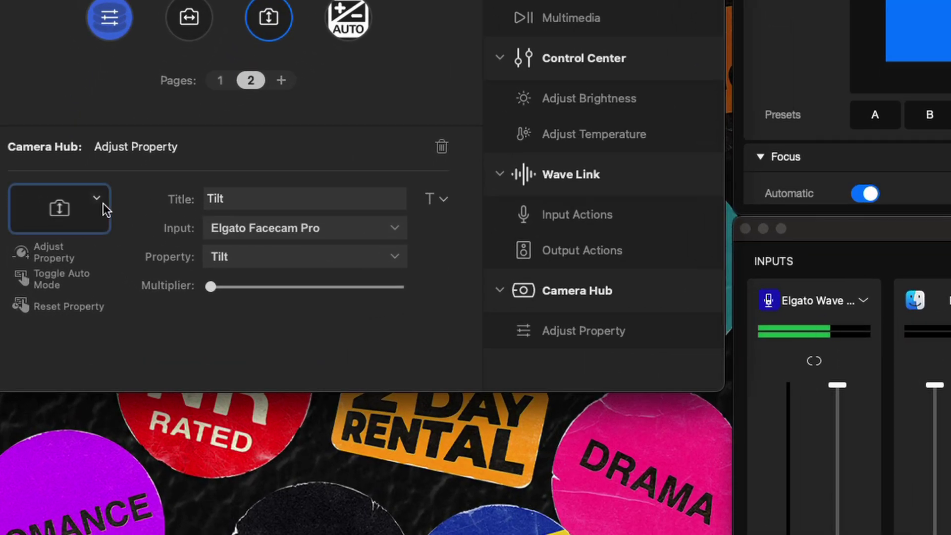
pyautogui.click(97, 199)
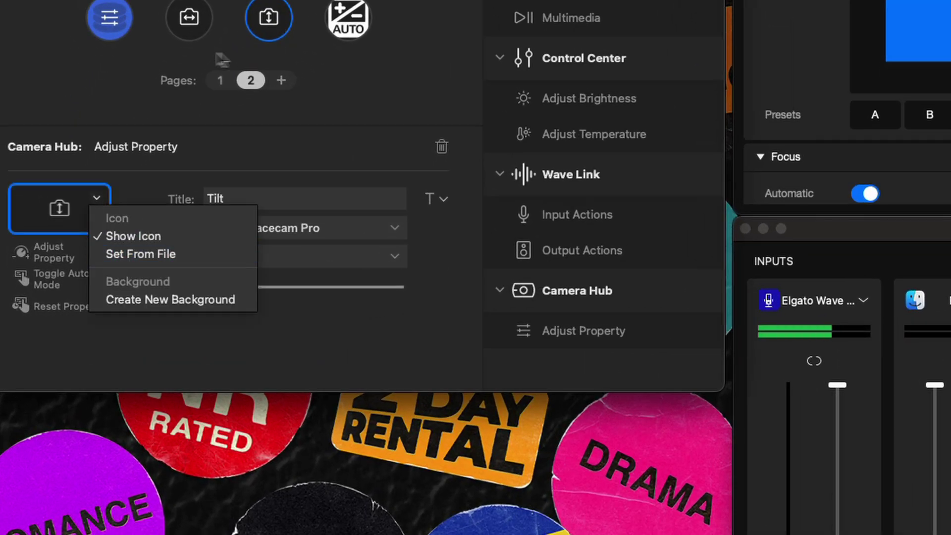
# - Try setting the dials' touch-strip background from an image file, then cancel without changes
pyautogui.click(348, 18)
pyautogui.rightClick(158, 0)
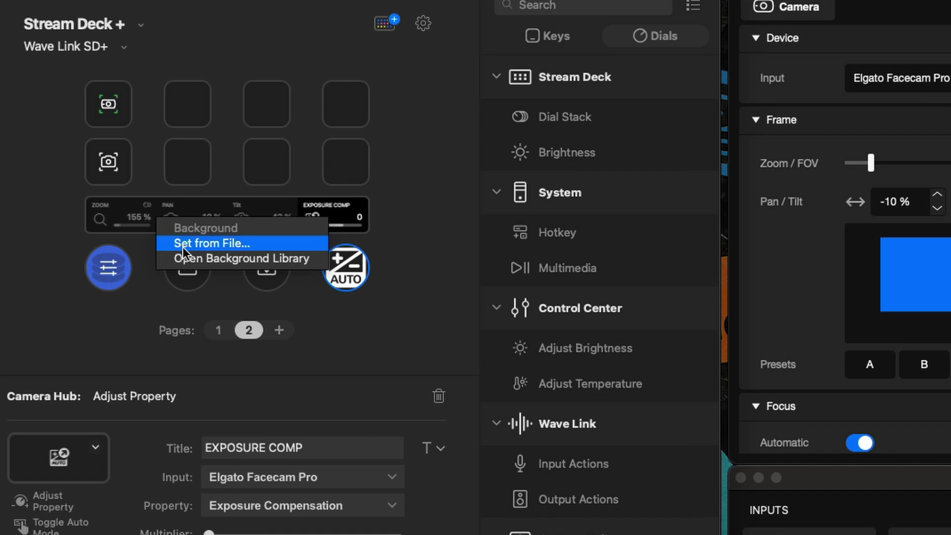
pyautogui.click(183, 247)
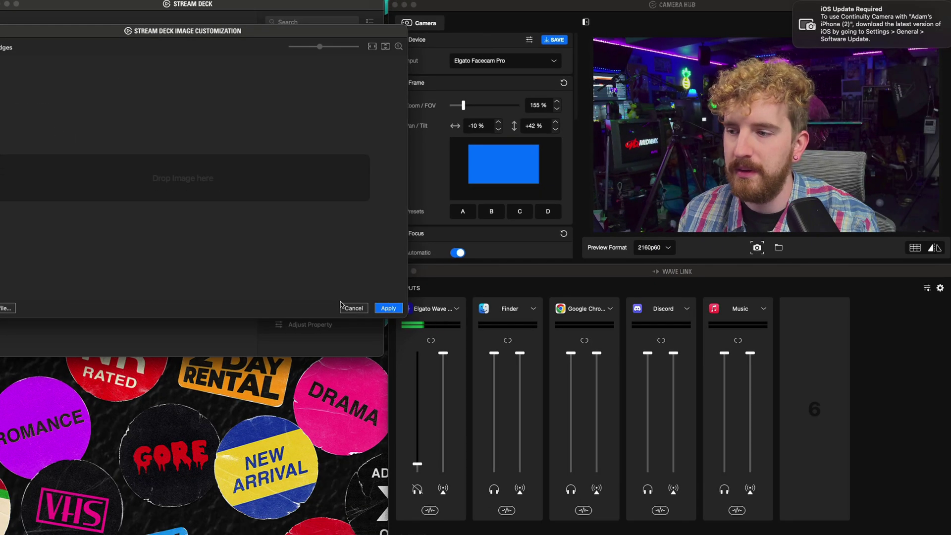
pyautogui.click(343, 307)
# - Pick a mountain landscape from the Nature Background Library for the touch strip, then close the library
pyautogui.rightClick(127, 137)
pyautogui.click(149, 156)
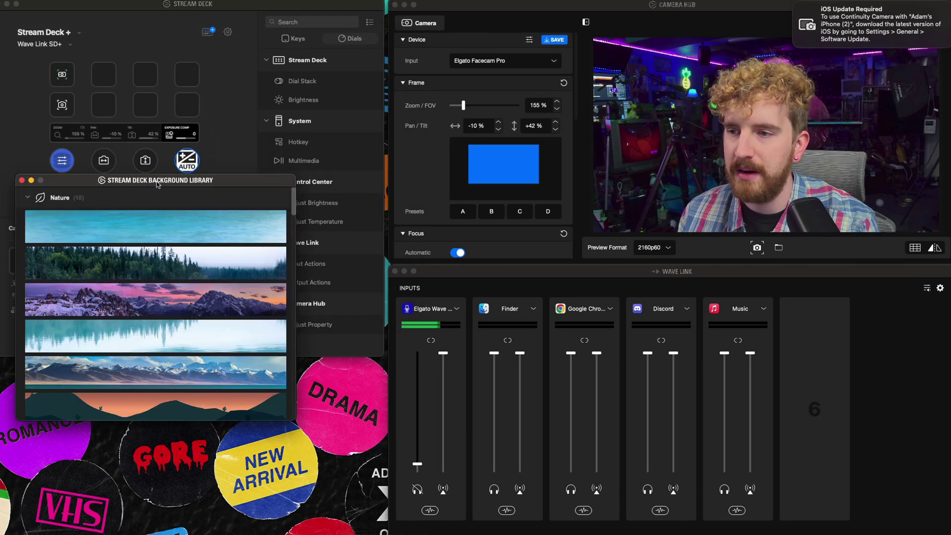
pyautogui.scroll(-10, 164, 297)
pyautogui.scroll(10, 164, 296)
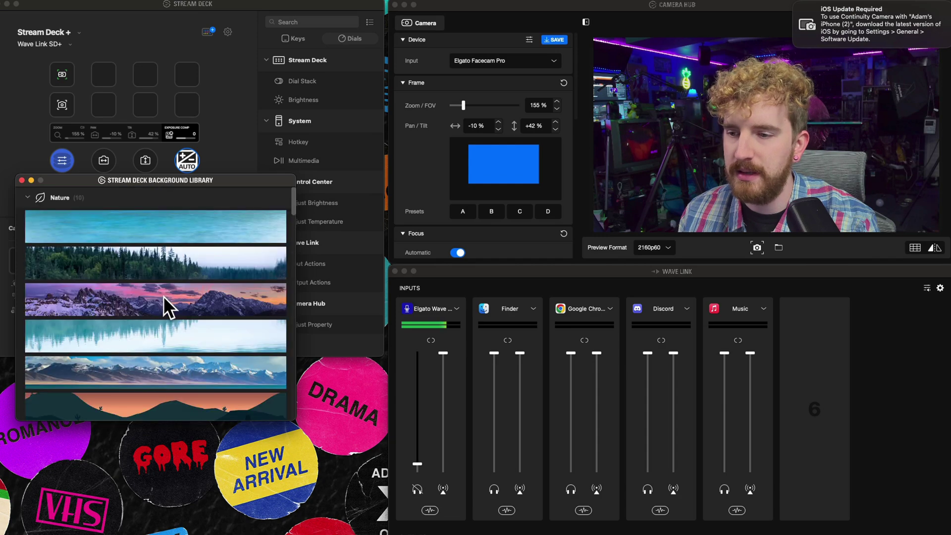
pyautogui.click(160, 299)
pyautogui.scroll(-10, 161, 296)
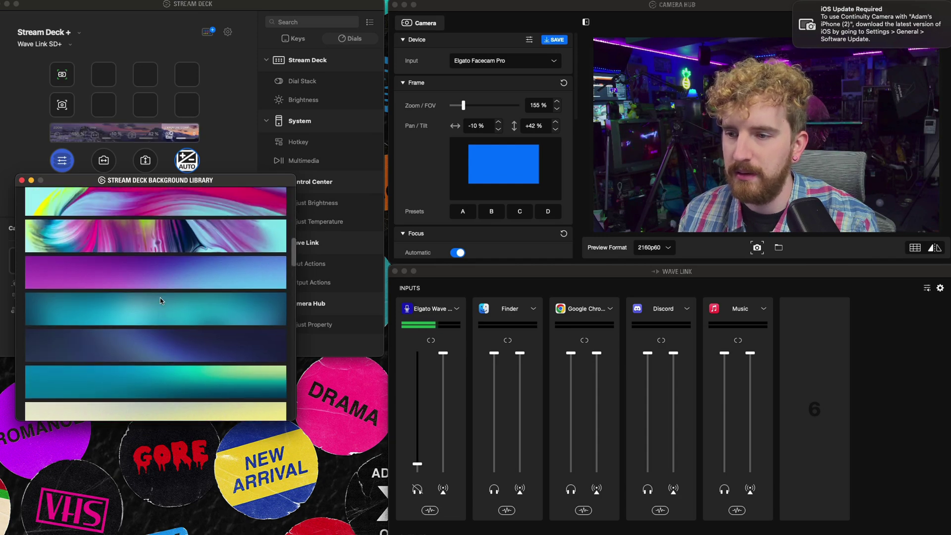
pyautogui.scroll(3, 160, 298)
pyautogui.scroll(1, 159, 298)
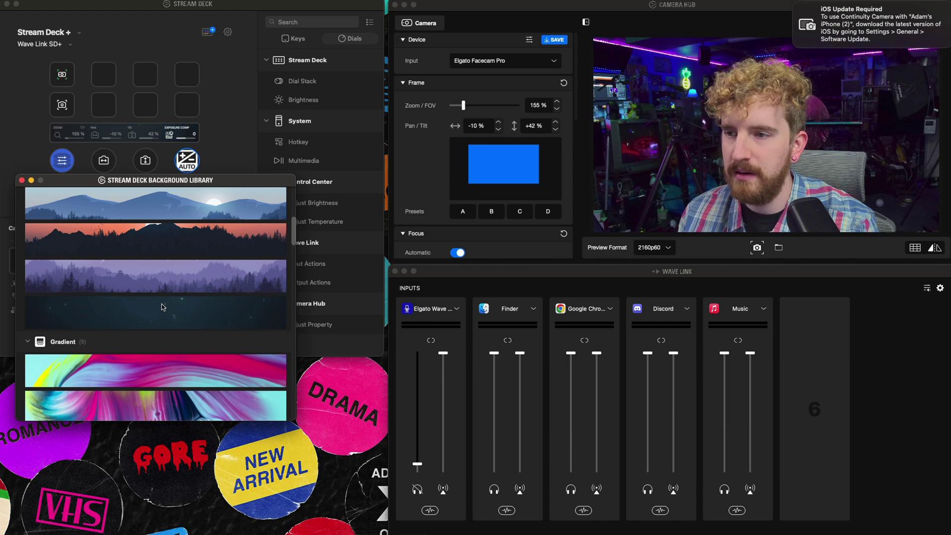
pyautogui.click(162, 271)
pyautogui.scroll(2, 161, 282)
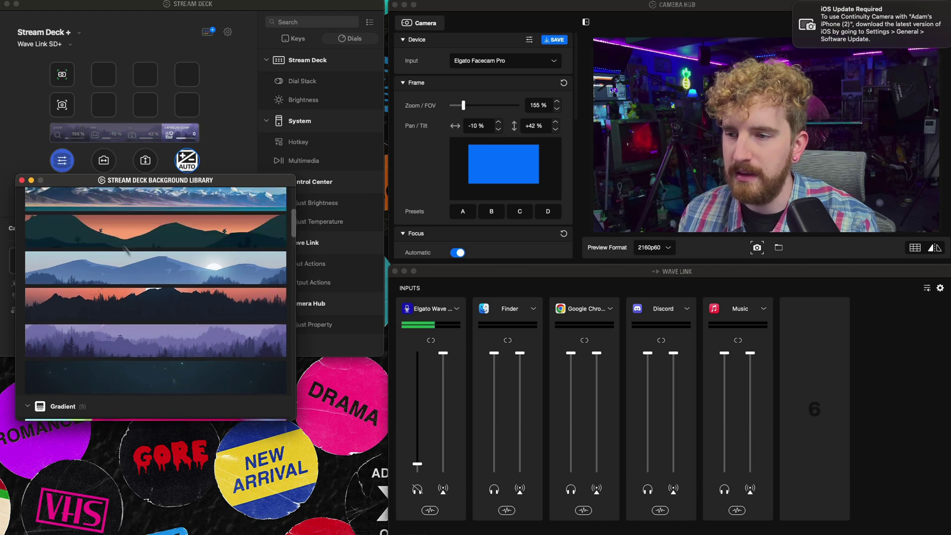
pyautogui.click(21, 181)
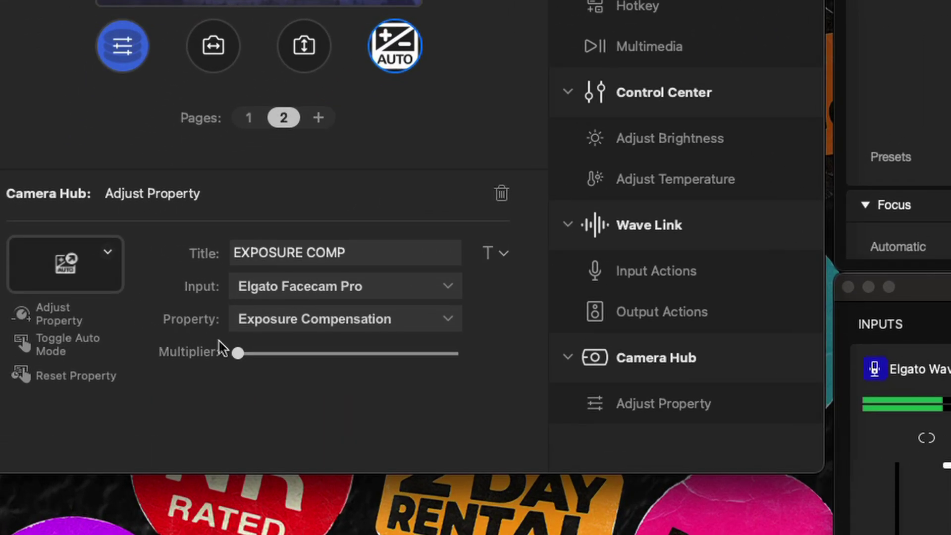
pyautogui.click(106, 262)
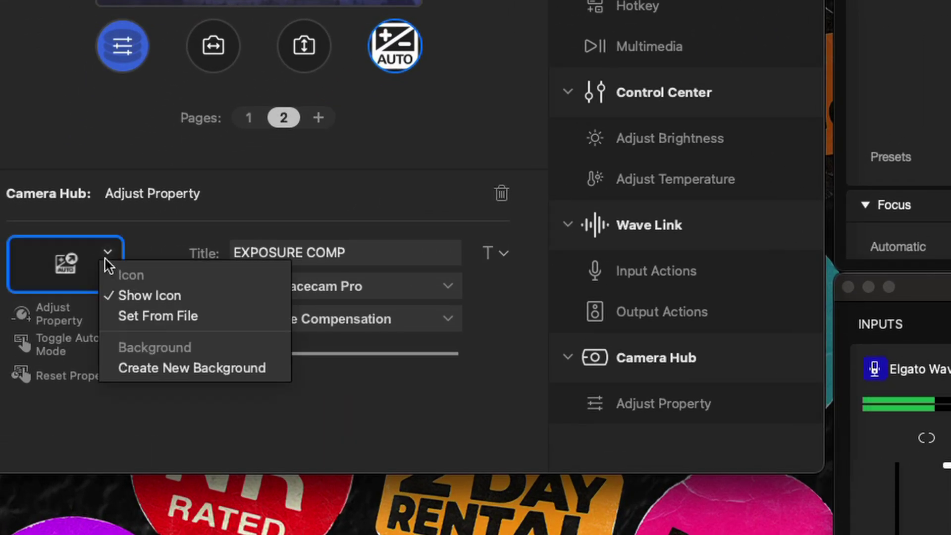
pyautogui.click(145, 367)
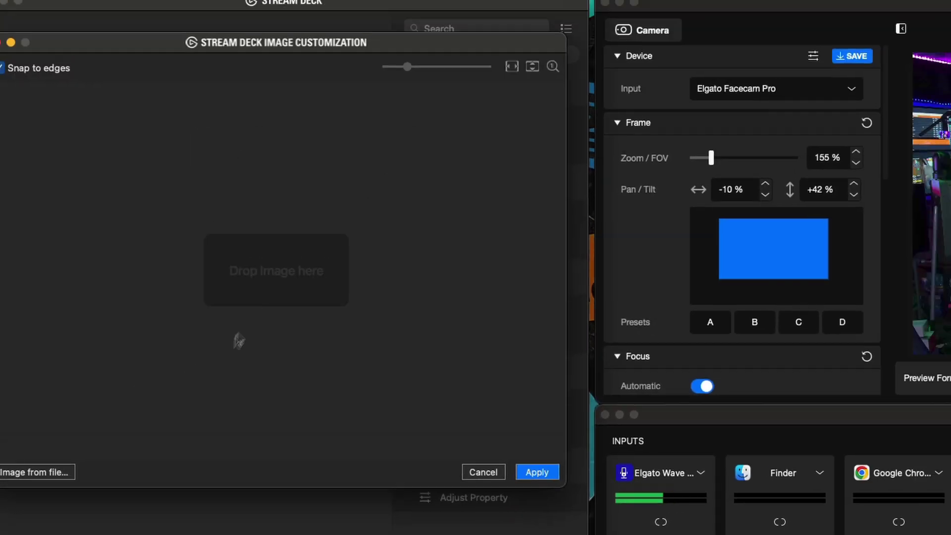
pyautogui.click(472, 469)
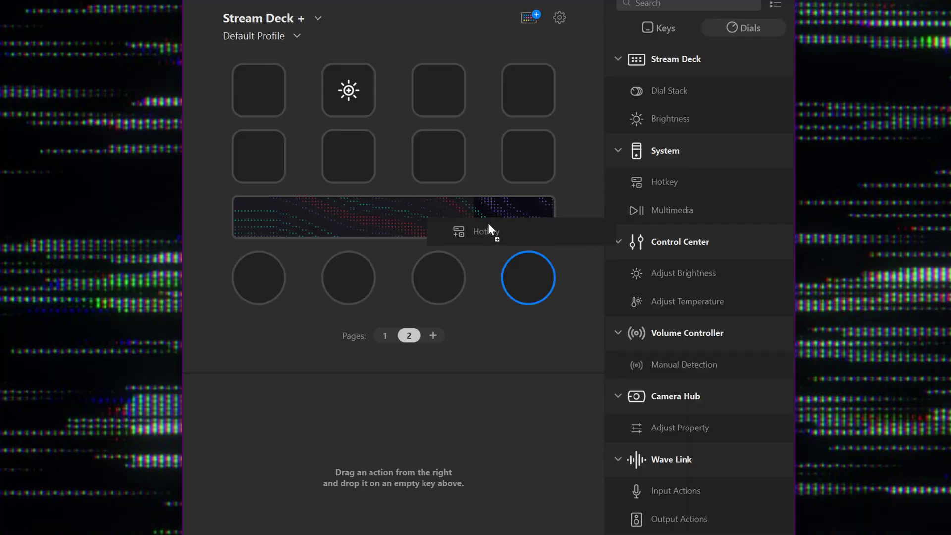
# - Add a Hotkey action to the fourth dial with J for left turns and K for right turns
pyautogui.moveTo(488, 223); pyautogui.dragTo(528, 278)
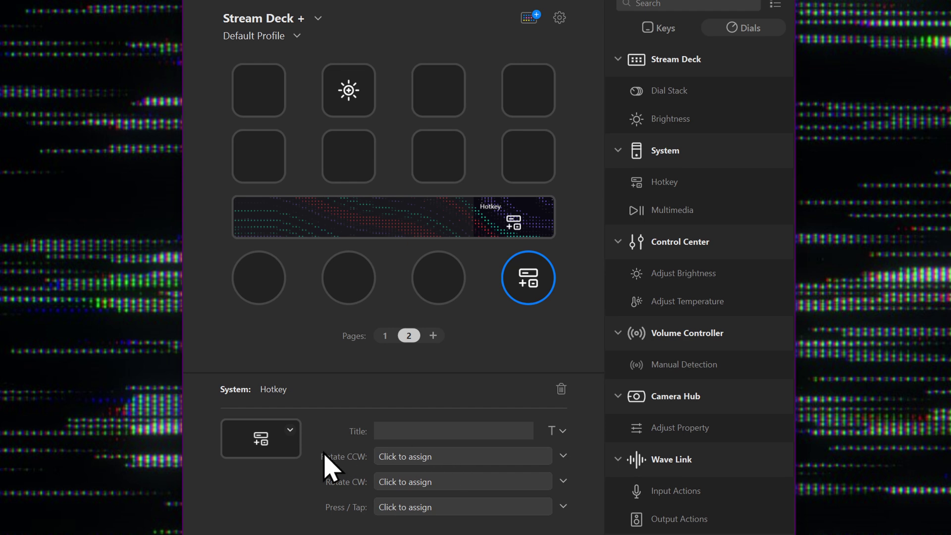
pyautogui.press('j')
pyautogui.click(447, 481)
pyautogui.press('k')
pyautogui.click(433, 507)
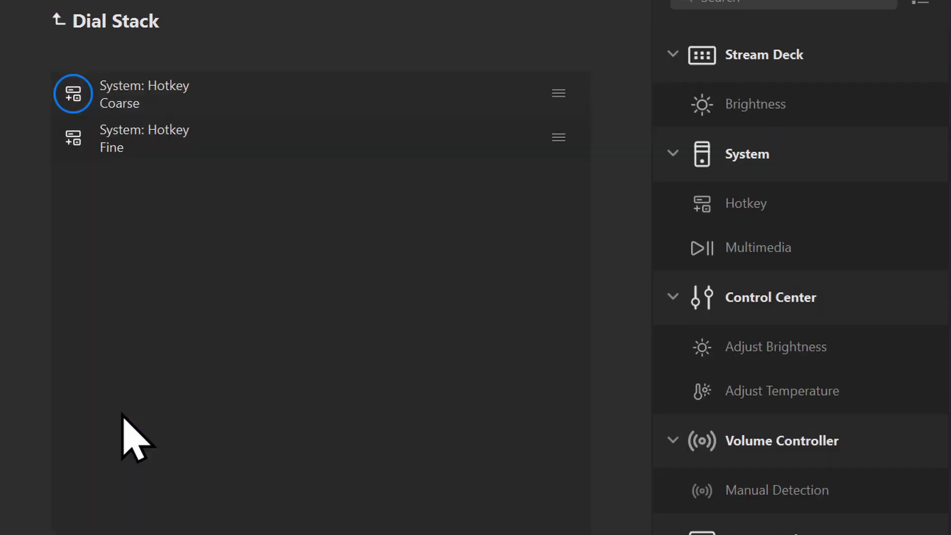
pyautogui.click(65, 21)
# - Switch to the Photoshop Photography SD+ Win profile and browse its pages 5, 6, 7, 2 and 1
pyautogui.click(245, 52)
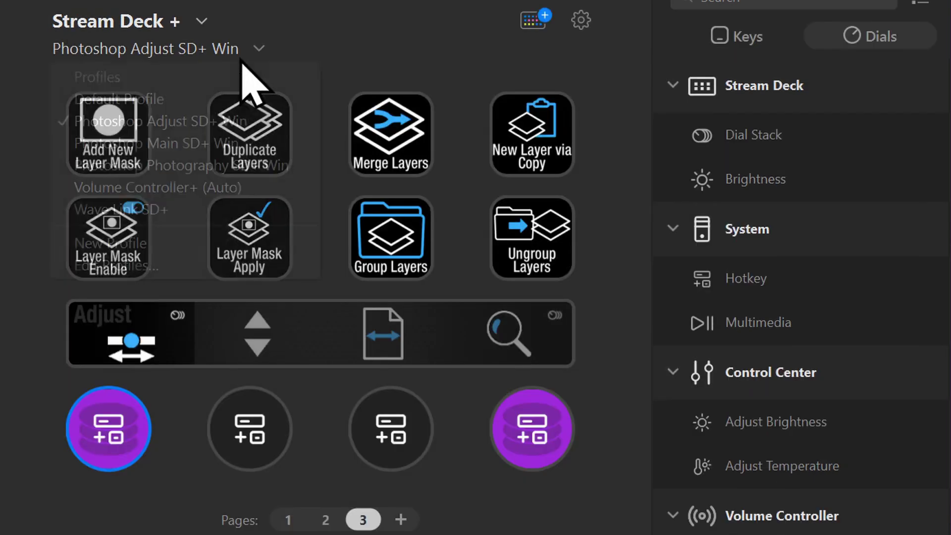
pyautogui.click(243, 166)
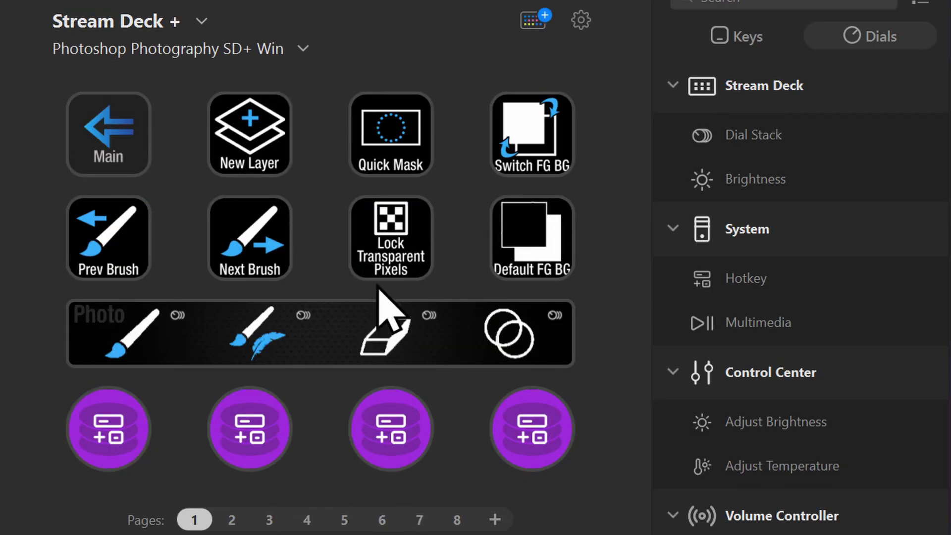
pyautogui.click(344, 520)
pyautogui.click(377, 519)
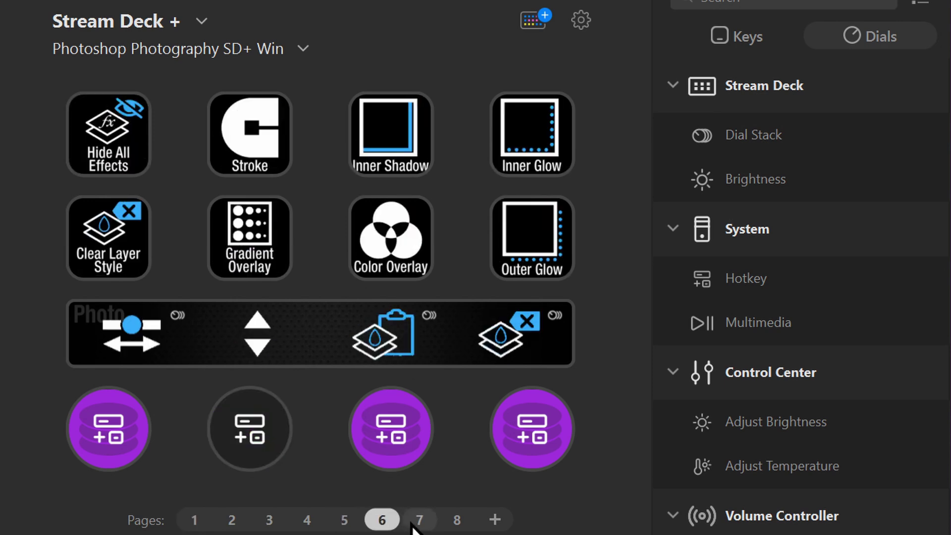
pyautogui.click(423, 524)
pyautogui.click(232, 519)
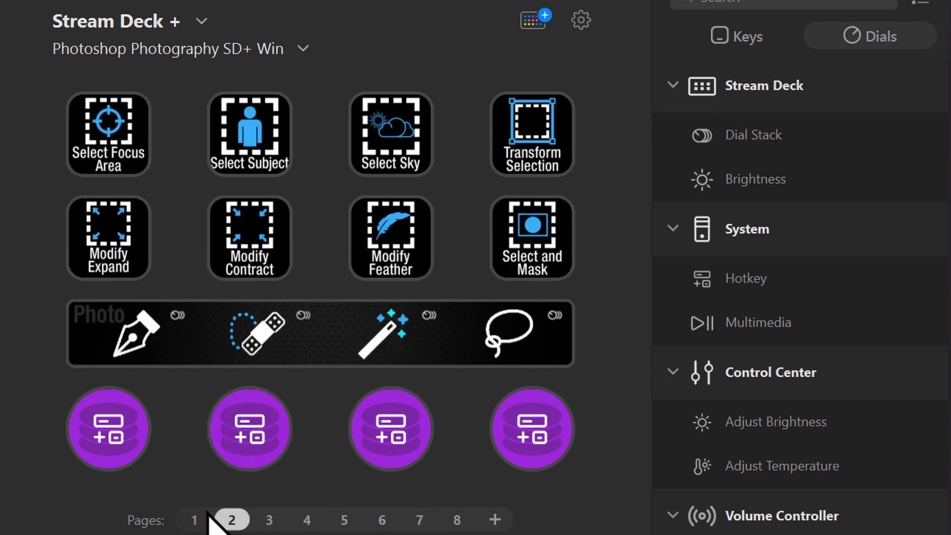
pyautogui.click(194, 520)
pyautogui.click(248, 52)
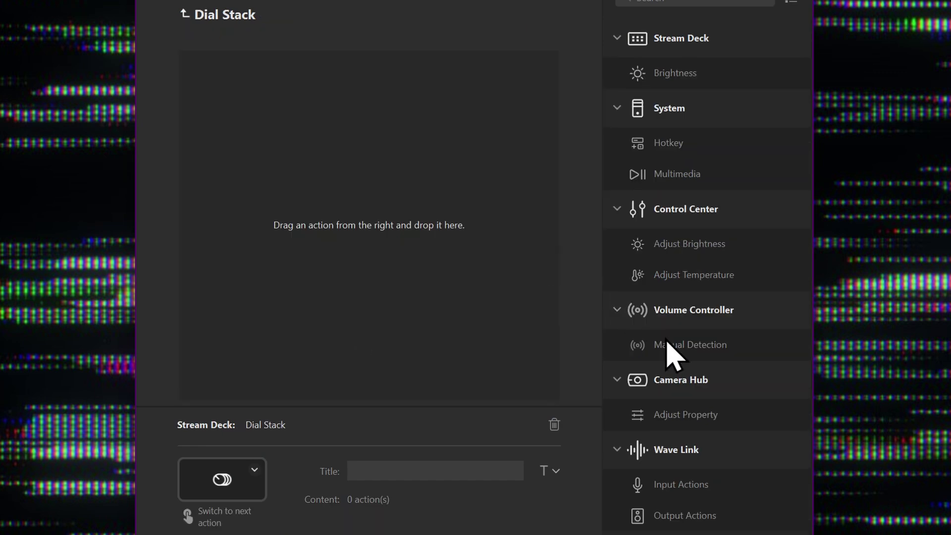
# - Stack four Manual Detection volume actions on the dial for Discord, Google Chrome, Steam and System
pyautogui.moveTo(393, 182); pyautogui.dragTo(395, 184)
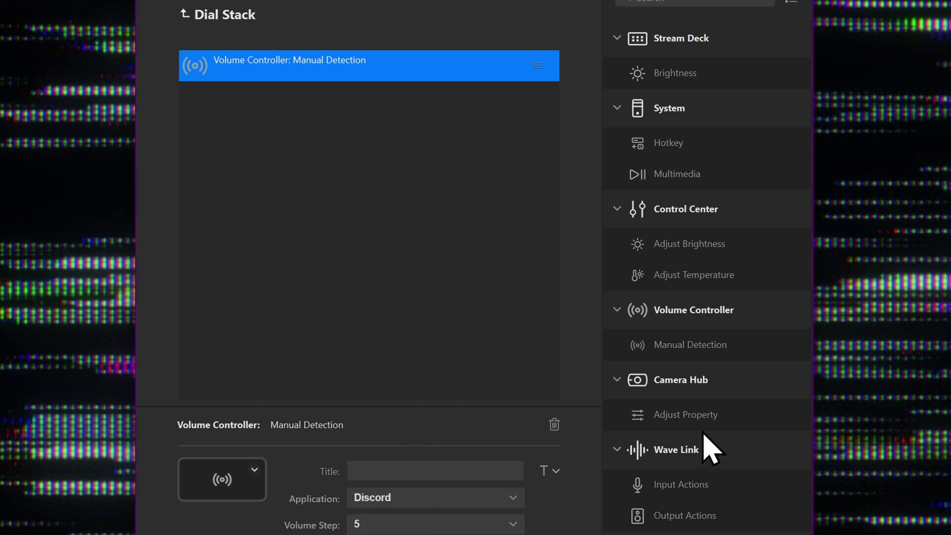
pyautogui.moveTo(309, 187); pyautogui.dragTo(311, 191)
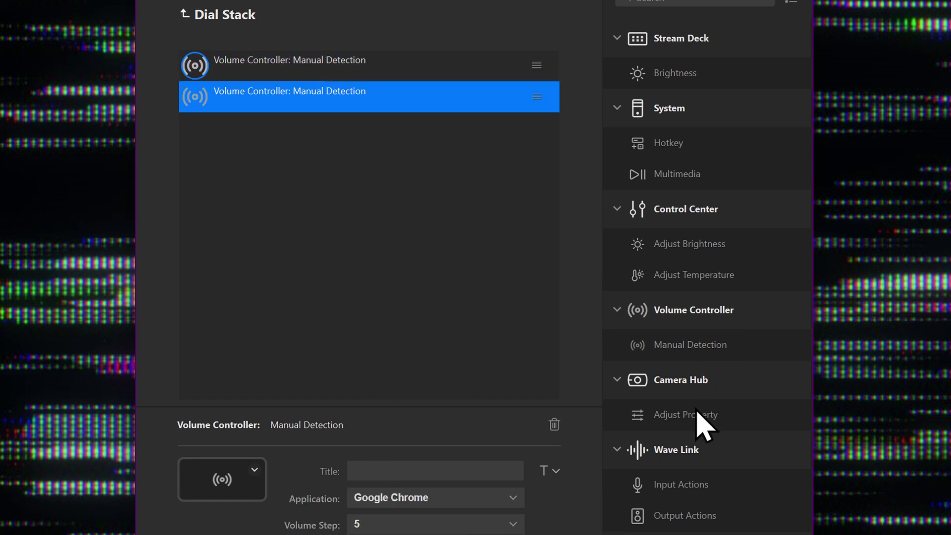
pyautogui.moveTo(697, 353); pyautogui.dragTo(272, 236)
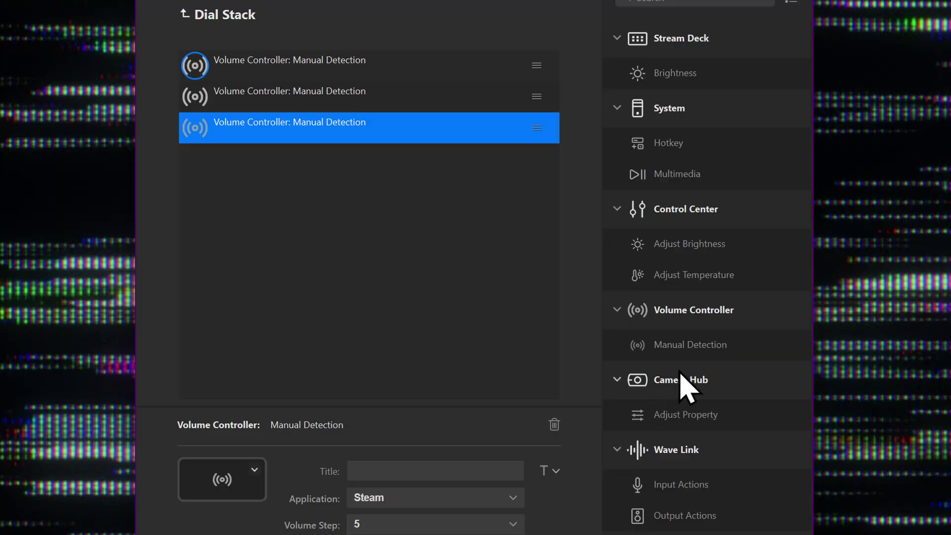
pyautogui.moveTo(539, 317); pyautogui.dragTo(535, 319)
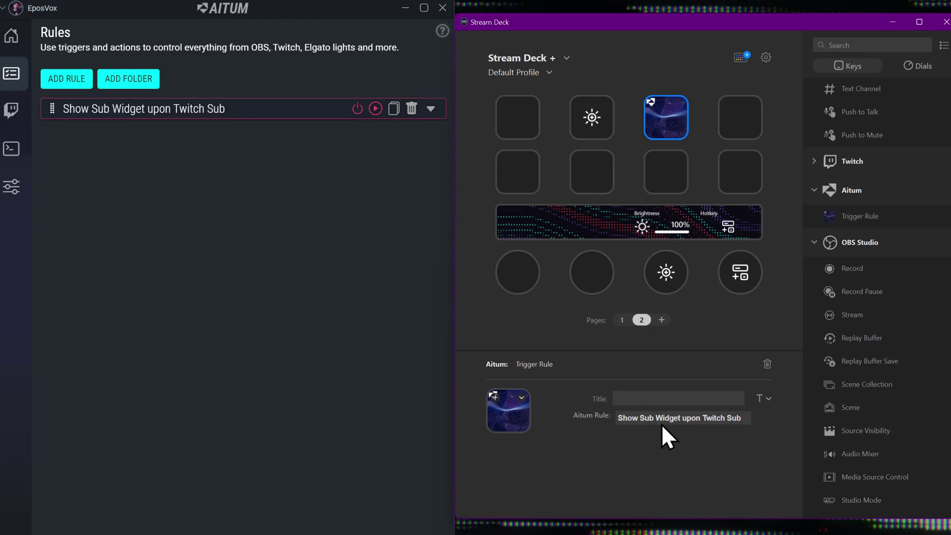
pyautogui.click(664, 421)
pyautogui.click(665, 421)
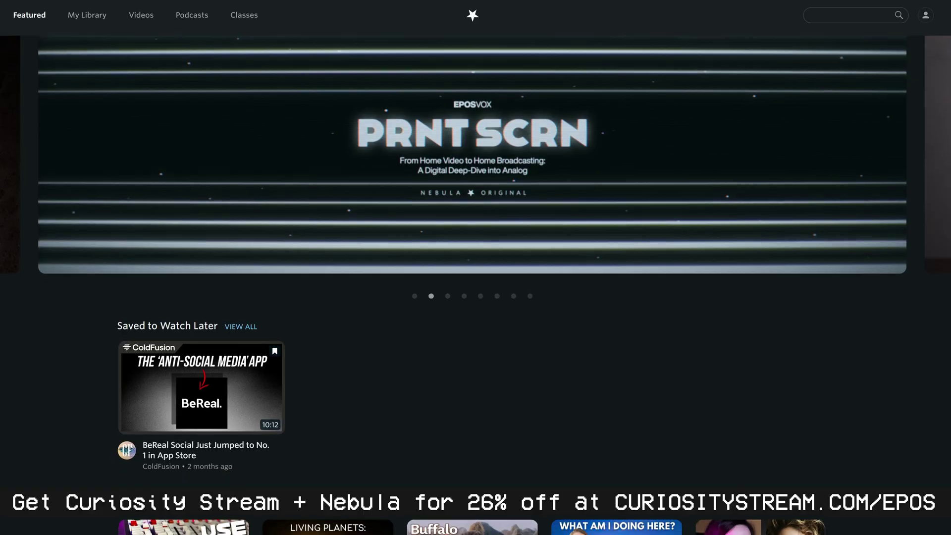
# - Scroll down through the EposVox channel's Videos tab
pyautogui.scroll(-2, 475, 255)
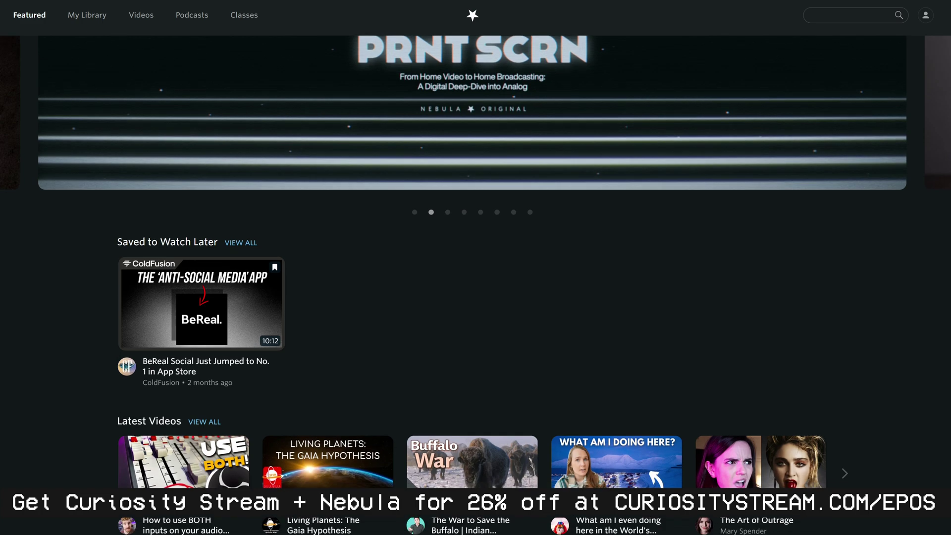
pyautogui.scroll(-2, 476, 255)
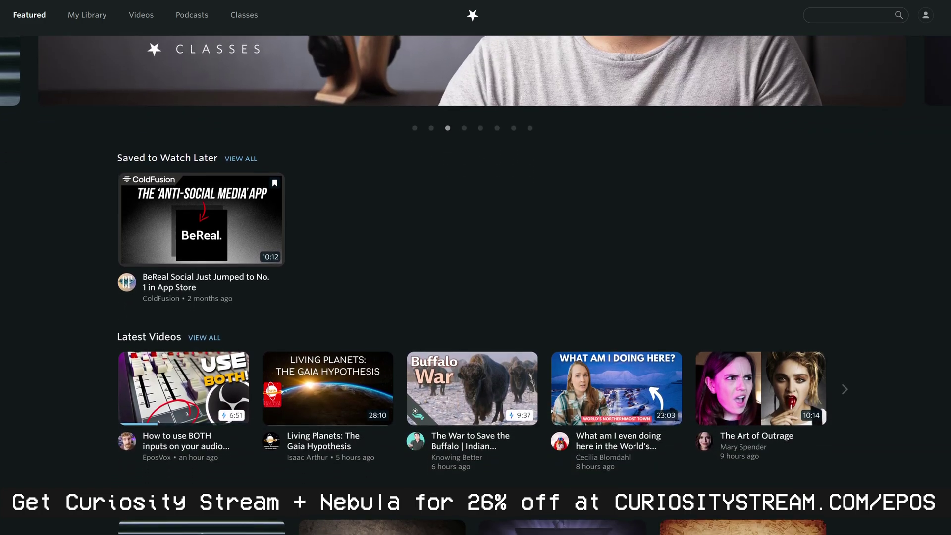
pyautogui.scroll(-2, 475, 254)
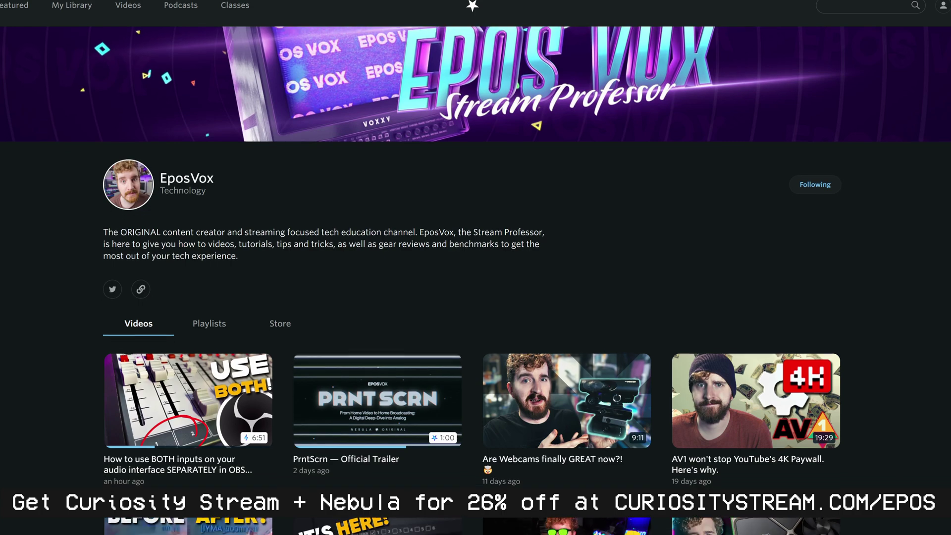
pyautogui.scroll(-1, 475, 254)
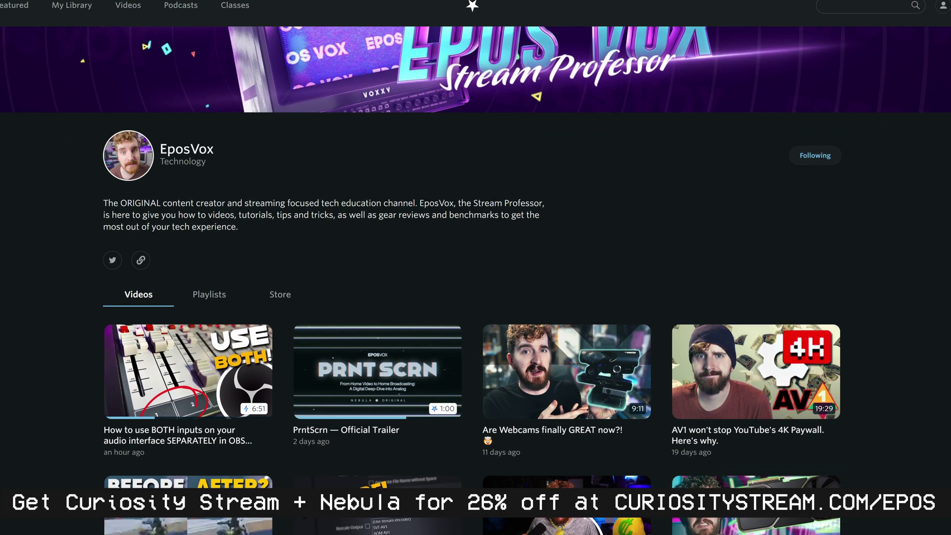
pyautogui.scroll(-1, 476, 254)
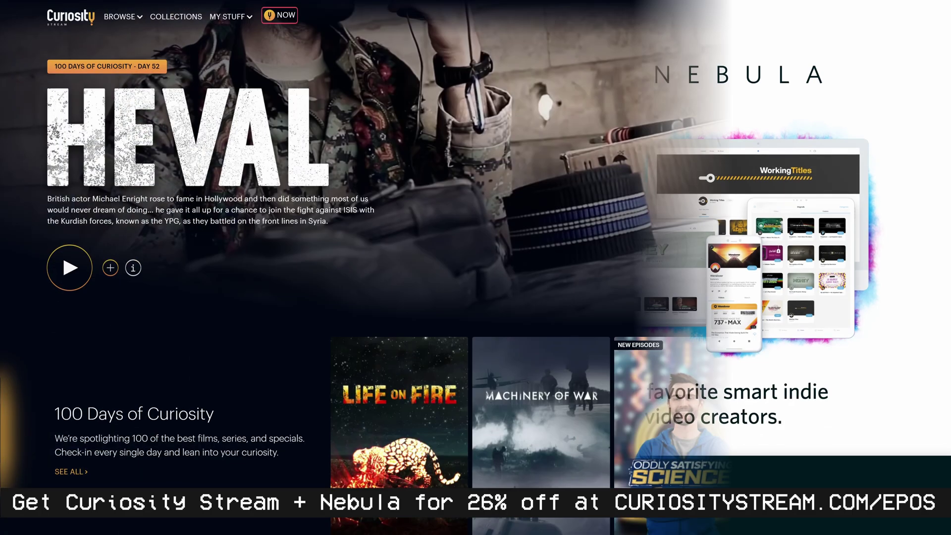
# - Scroll the CuriosityStream home page down past the 100 Days of Curiosity row to Newest Additions
pyautogui.scroll(-2, 476, 268)
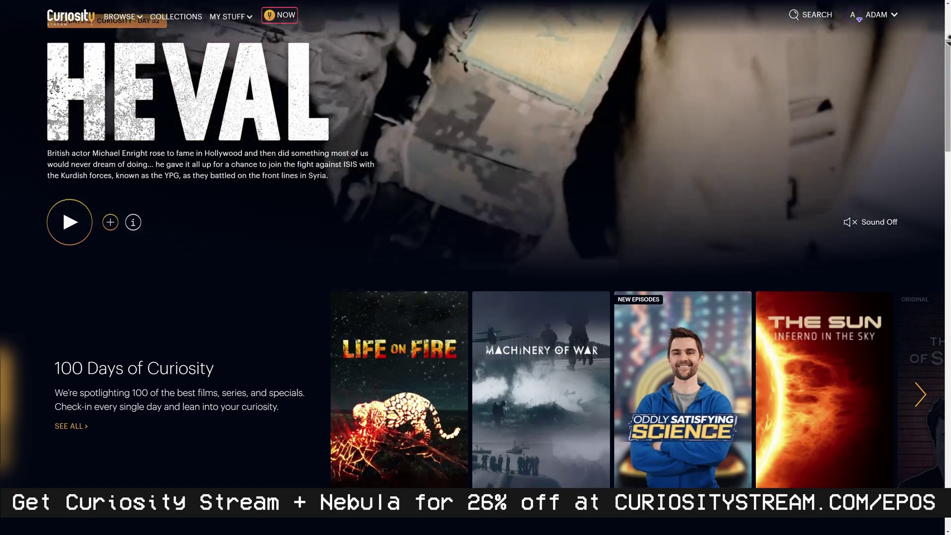
pyautogui.scroll(-2, 476, 268)
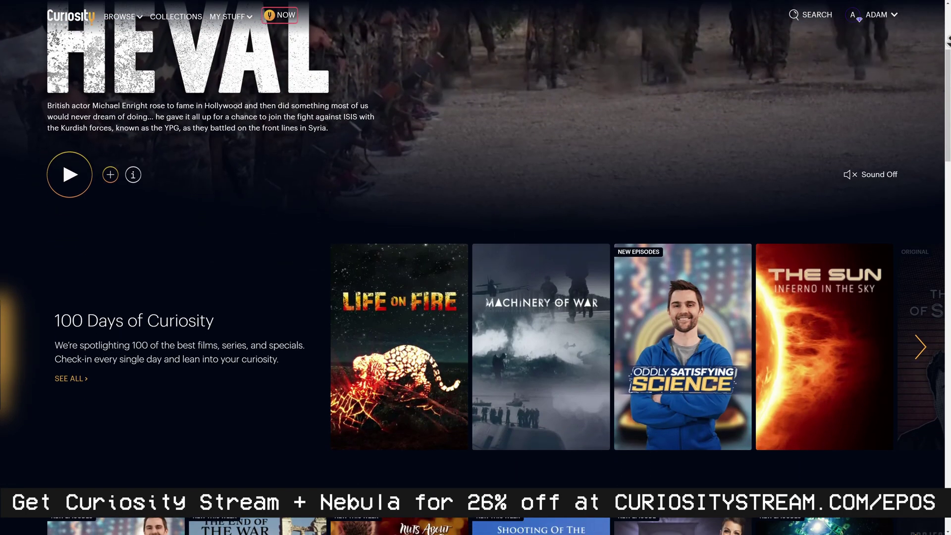
pyautogui.scroll(-1, 476, 268)
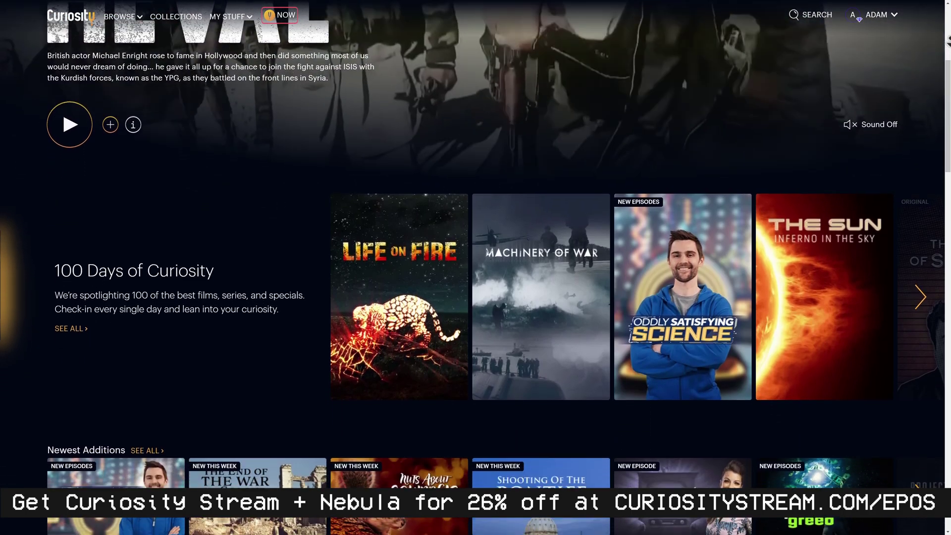
pyautogui.scroll(-2, 476, 267)
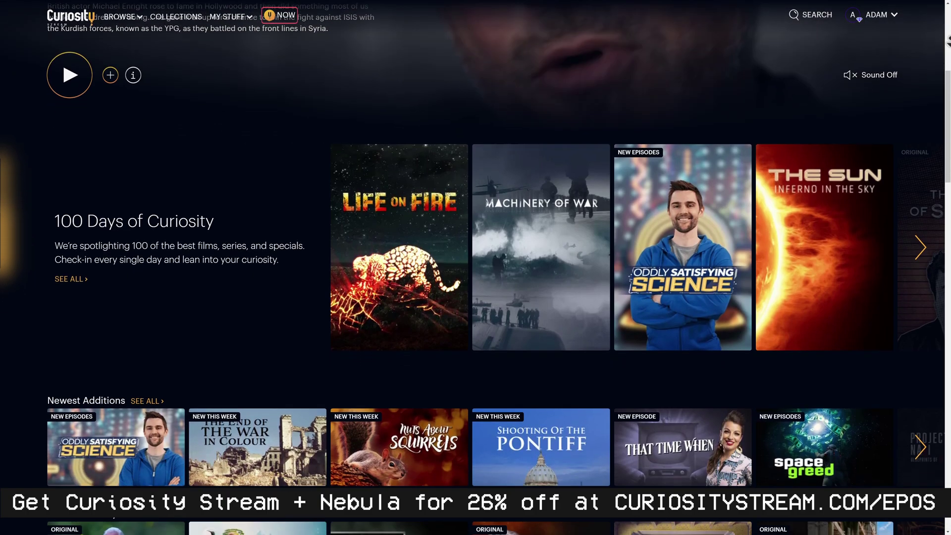